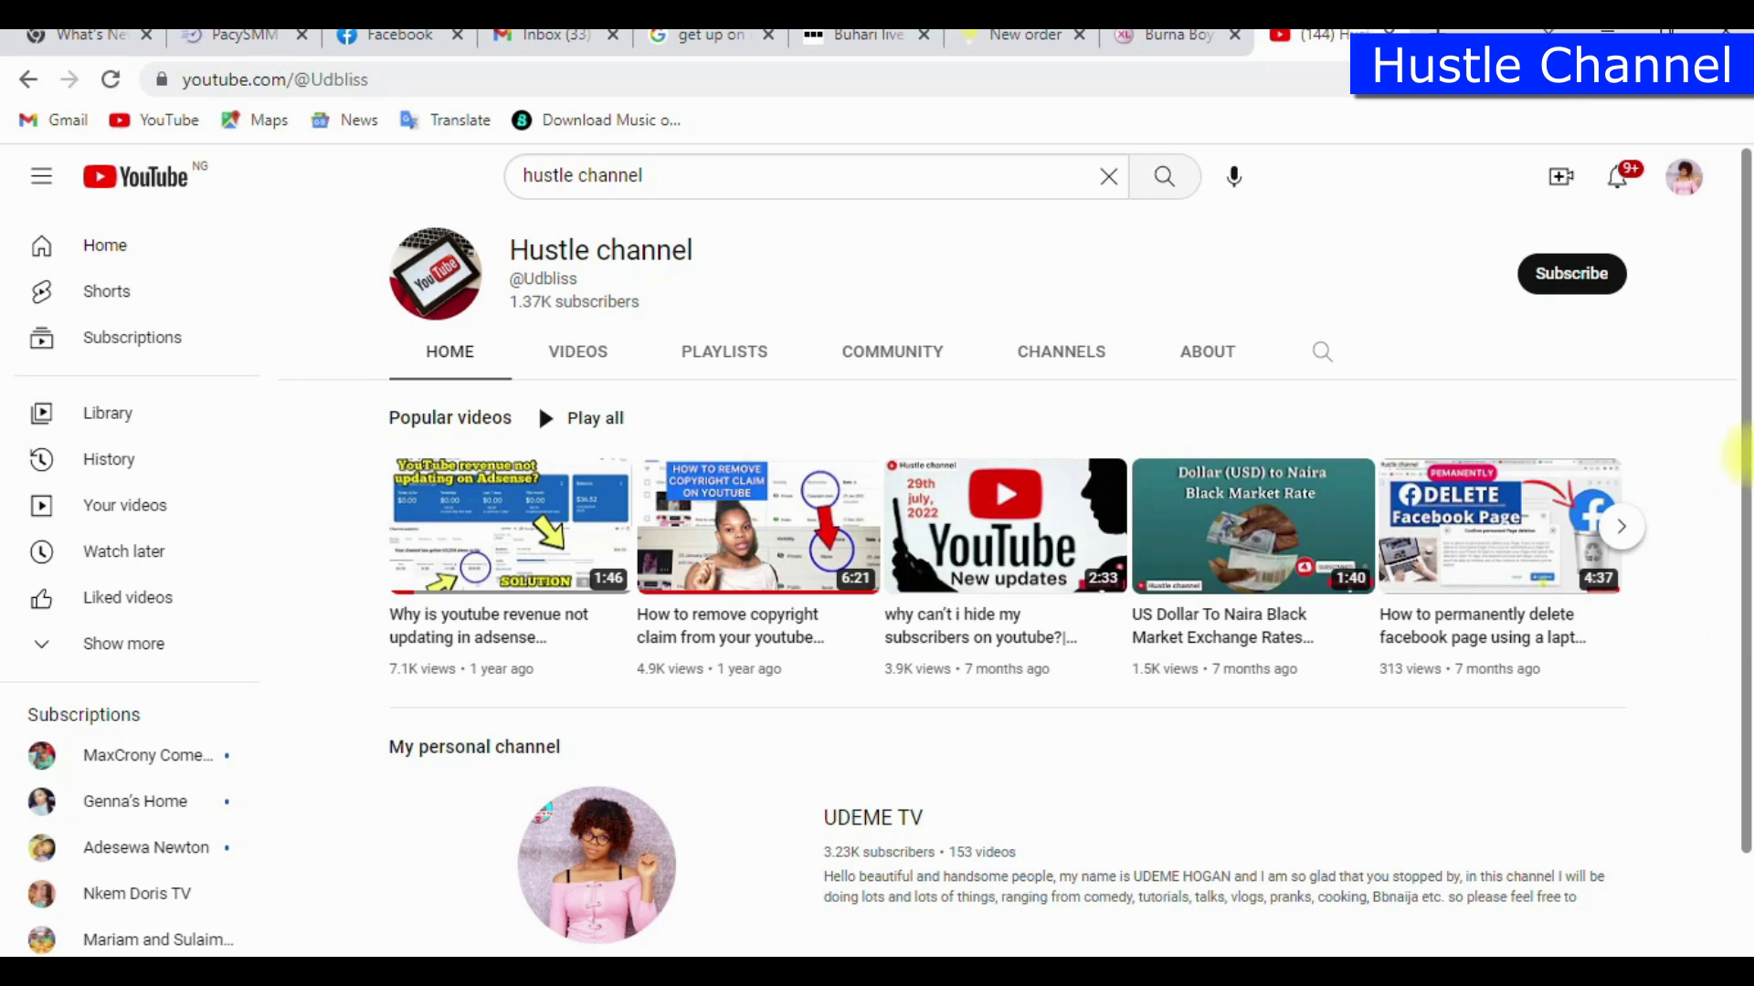
Step: Subscribe to the Hustle channel and turn on all notifications
left_click(1572, 272)
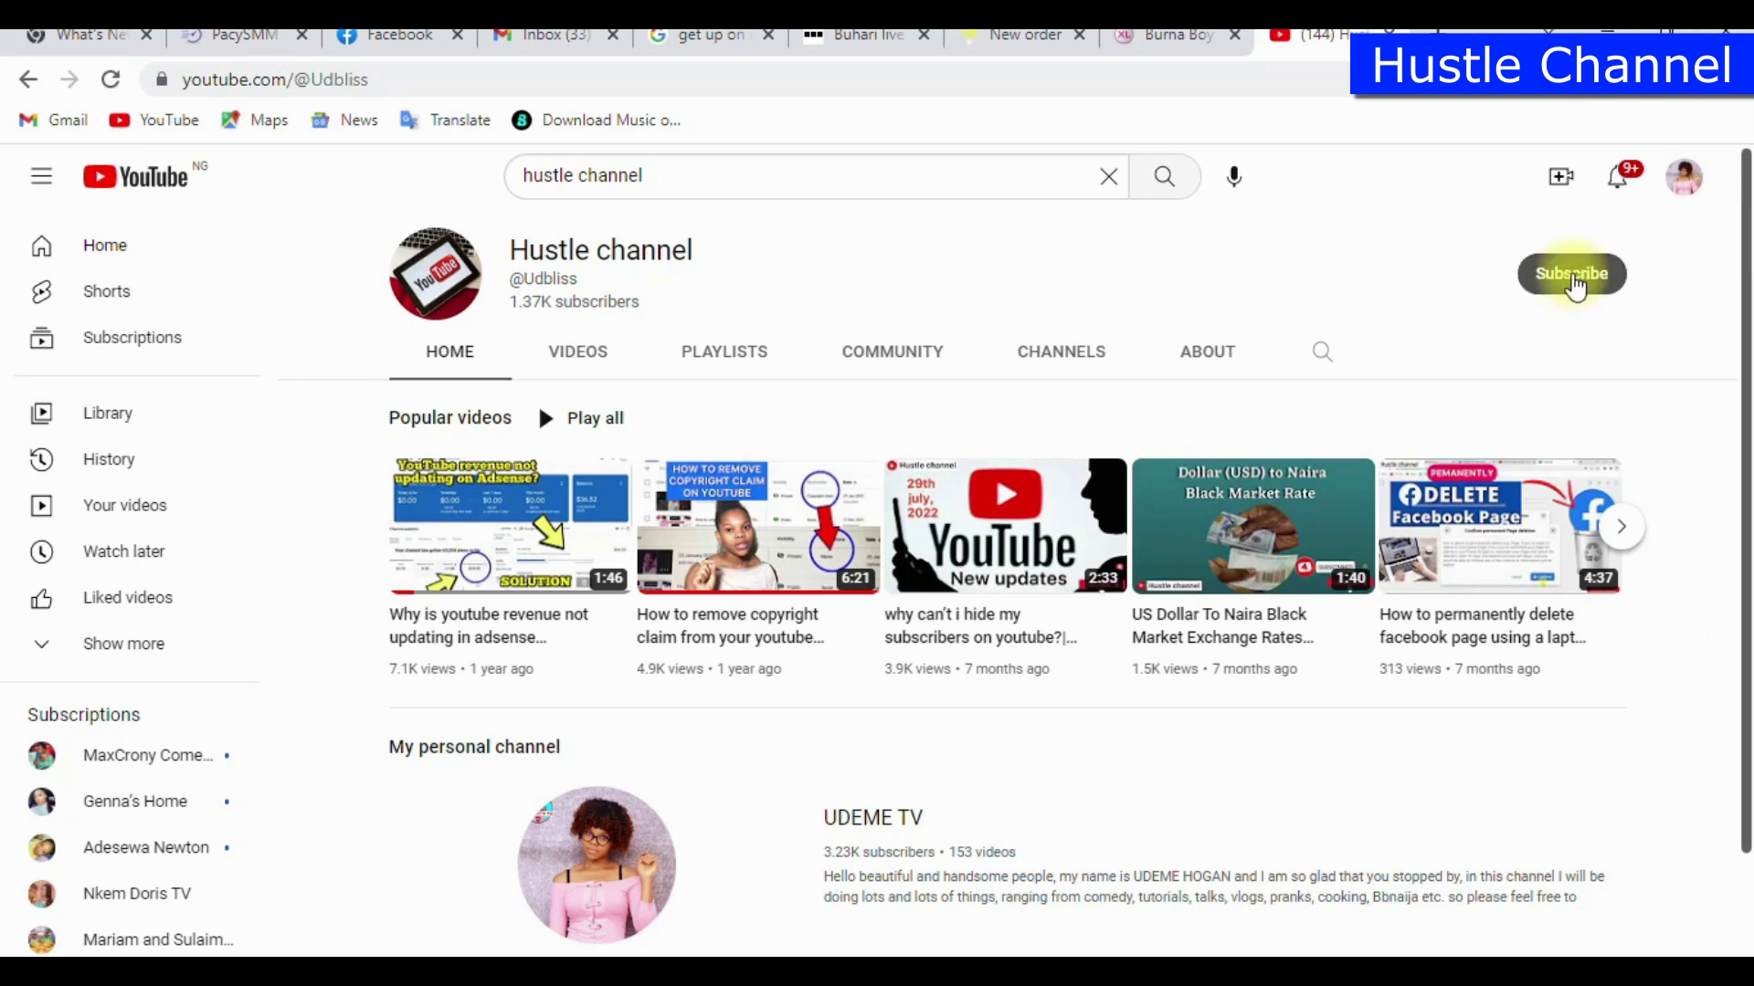
left_click(1607, 273)
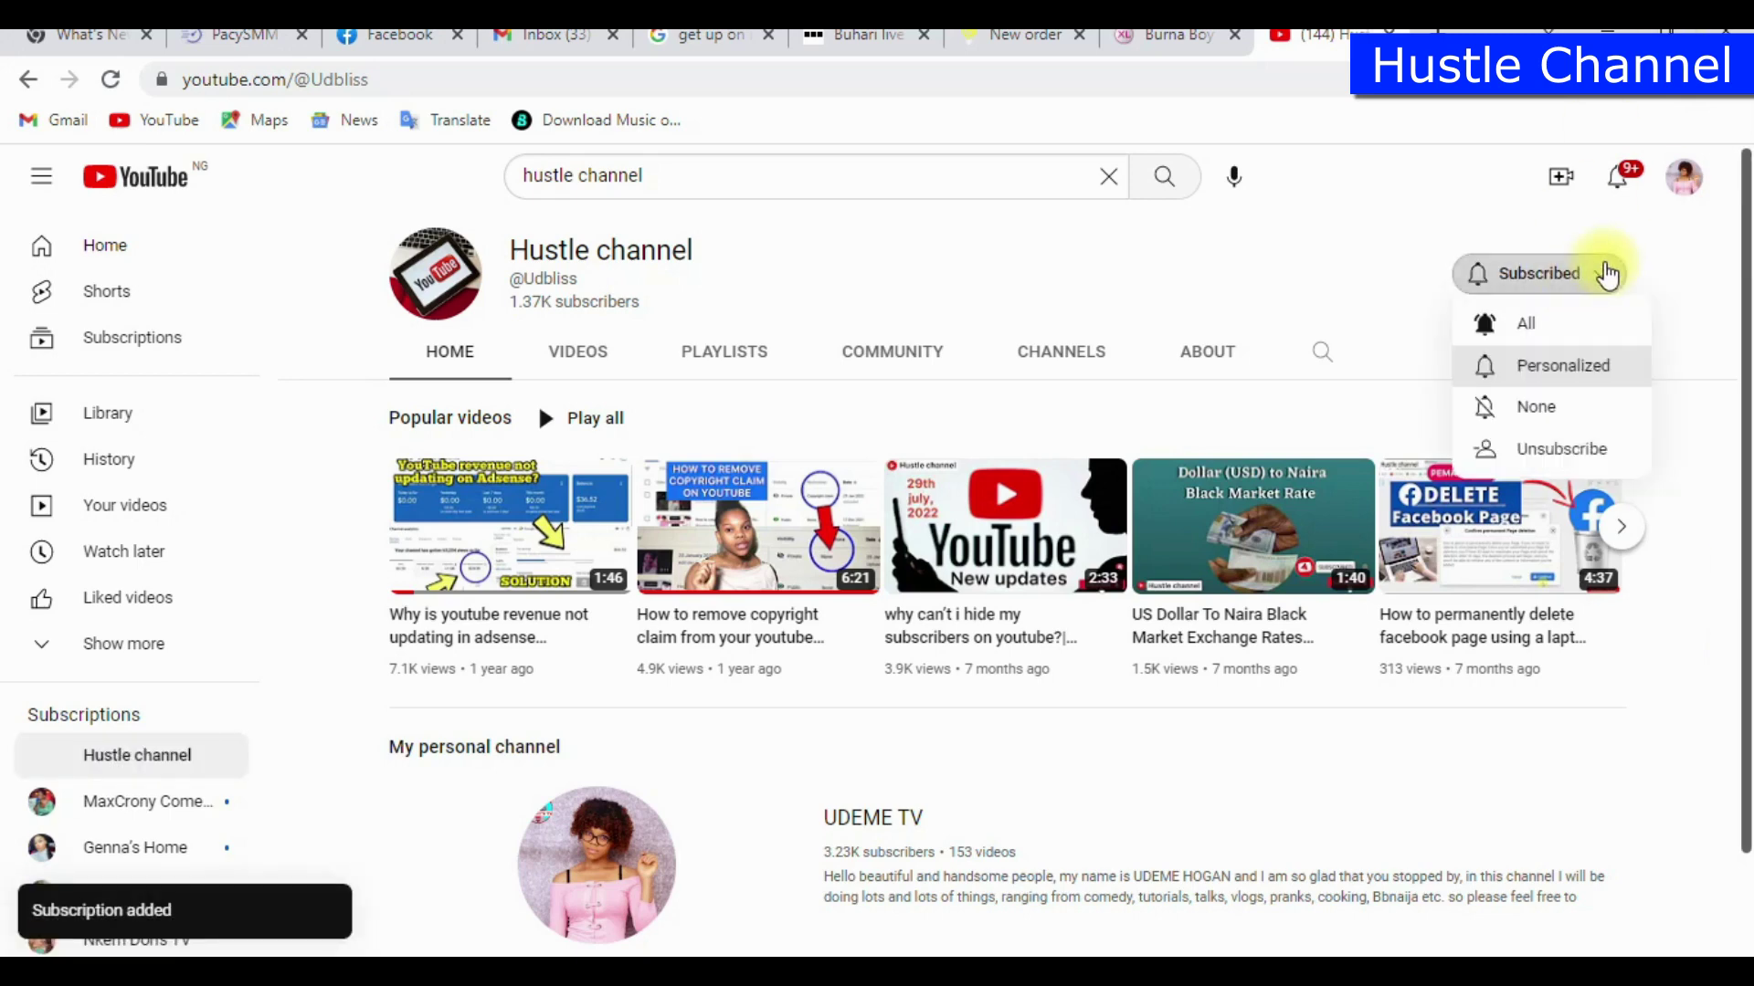
left_click(1553, 332)
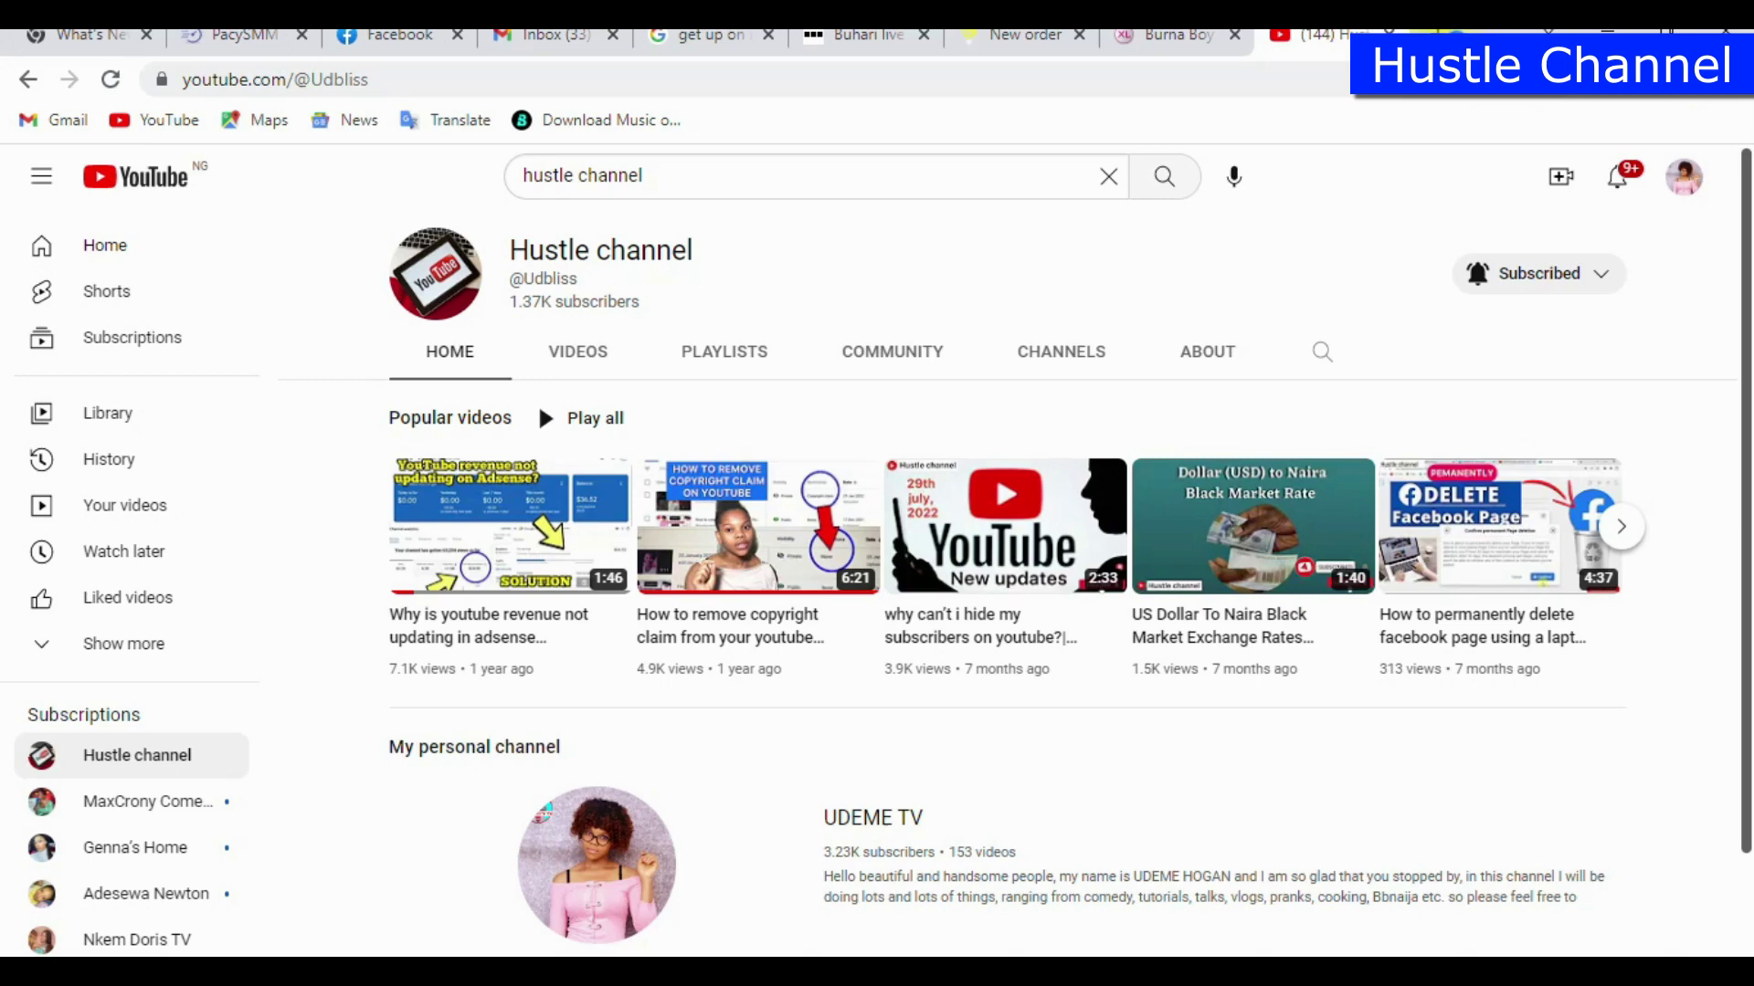
Step: Open a new tab and go to adsense.google.com
left_click(1274, 34)
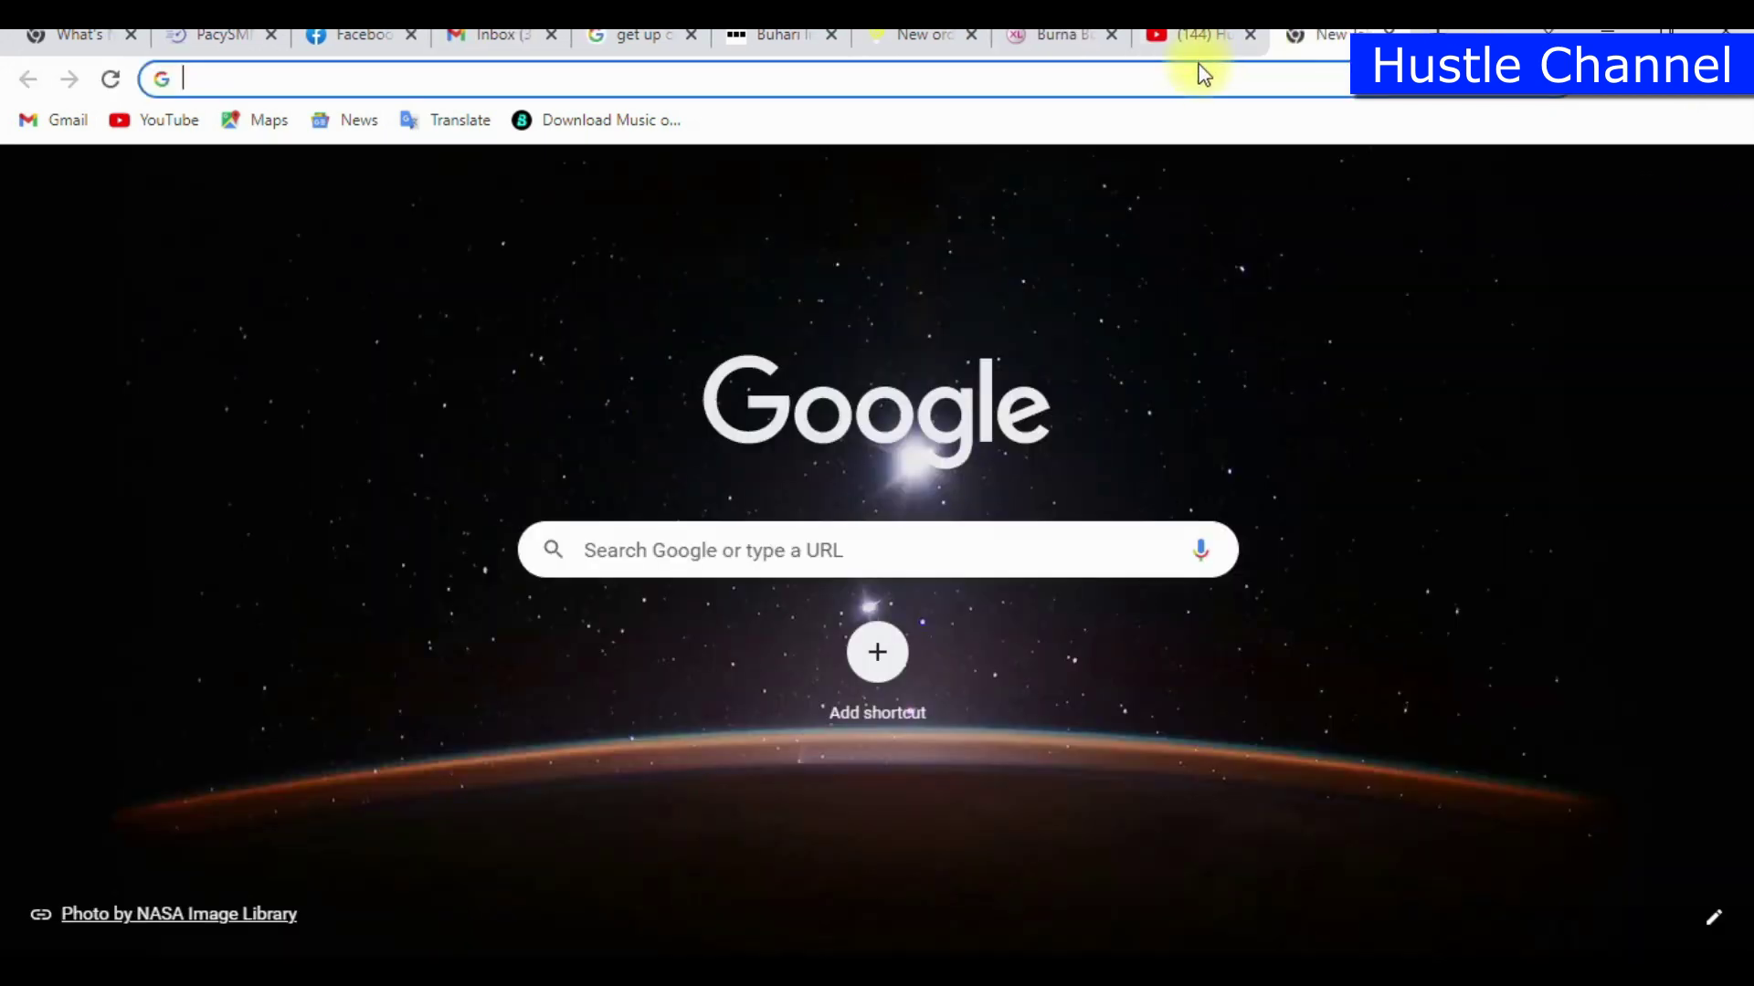
type("google")
key("BackSpace")
key("BackSpace")
key("BackSpace")
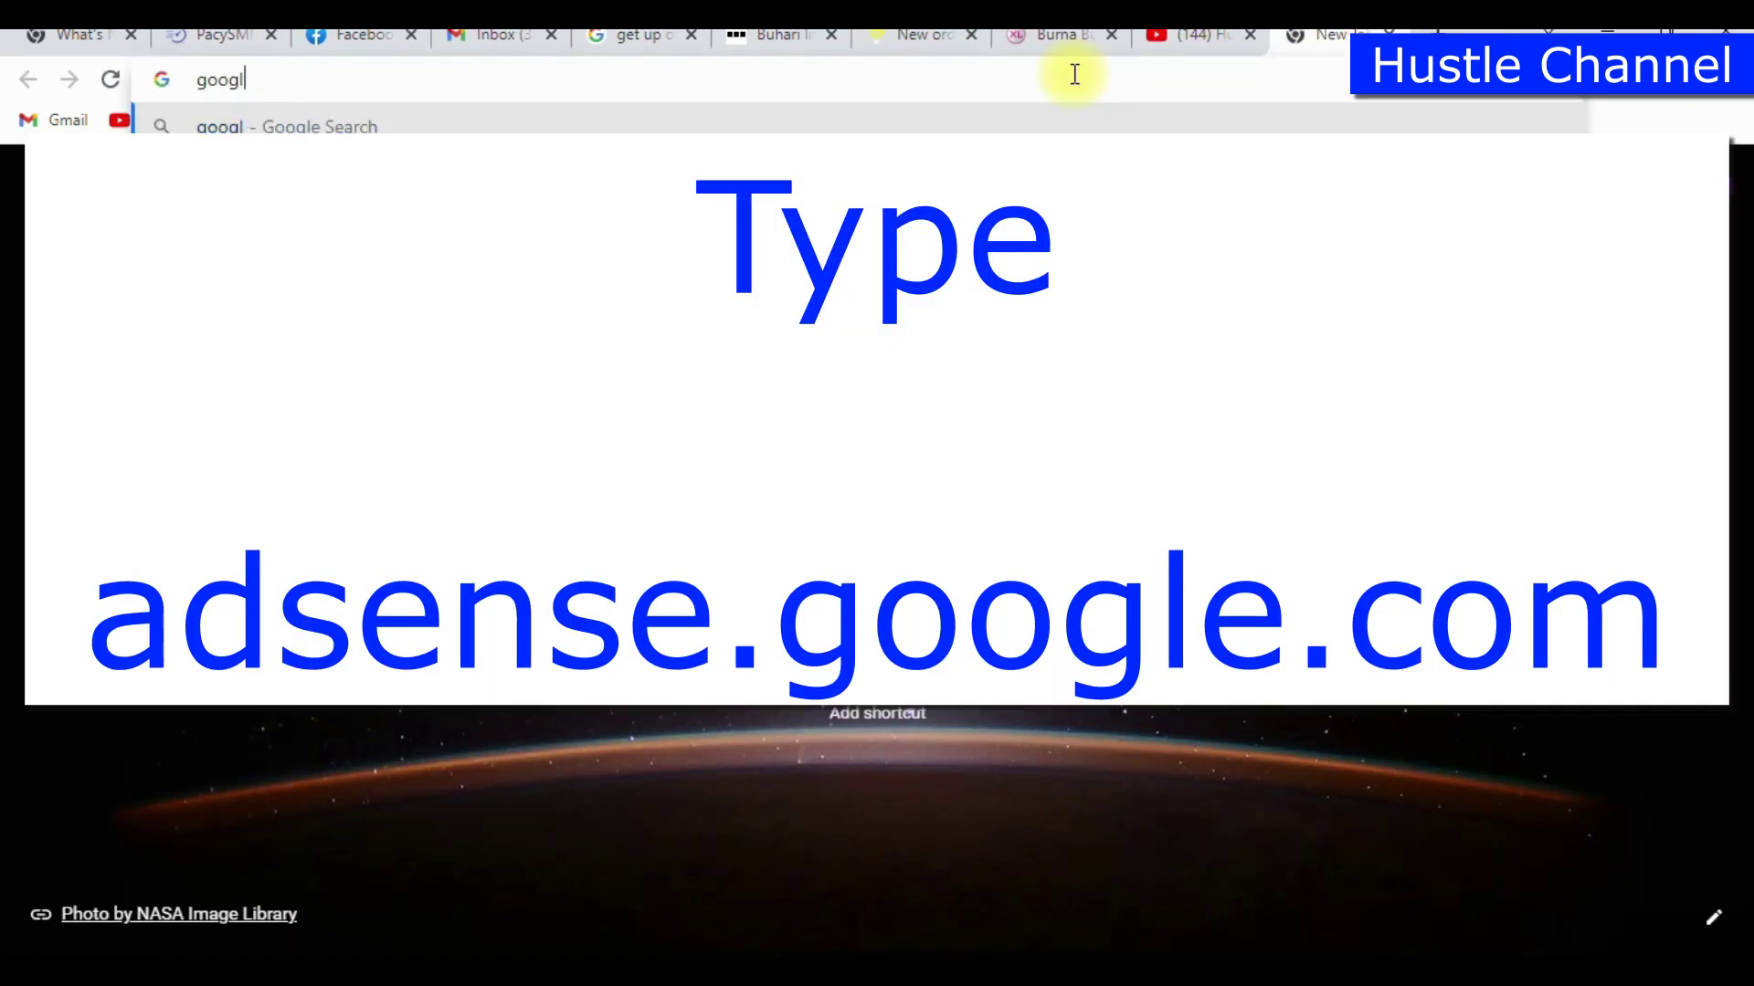
key("BackSpace")
key("BackSpace")
key("BackSpace")
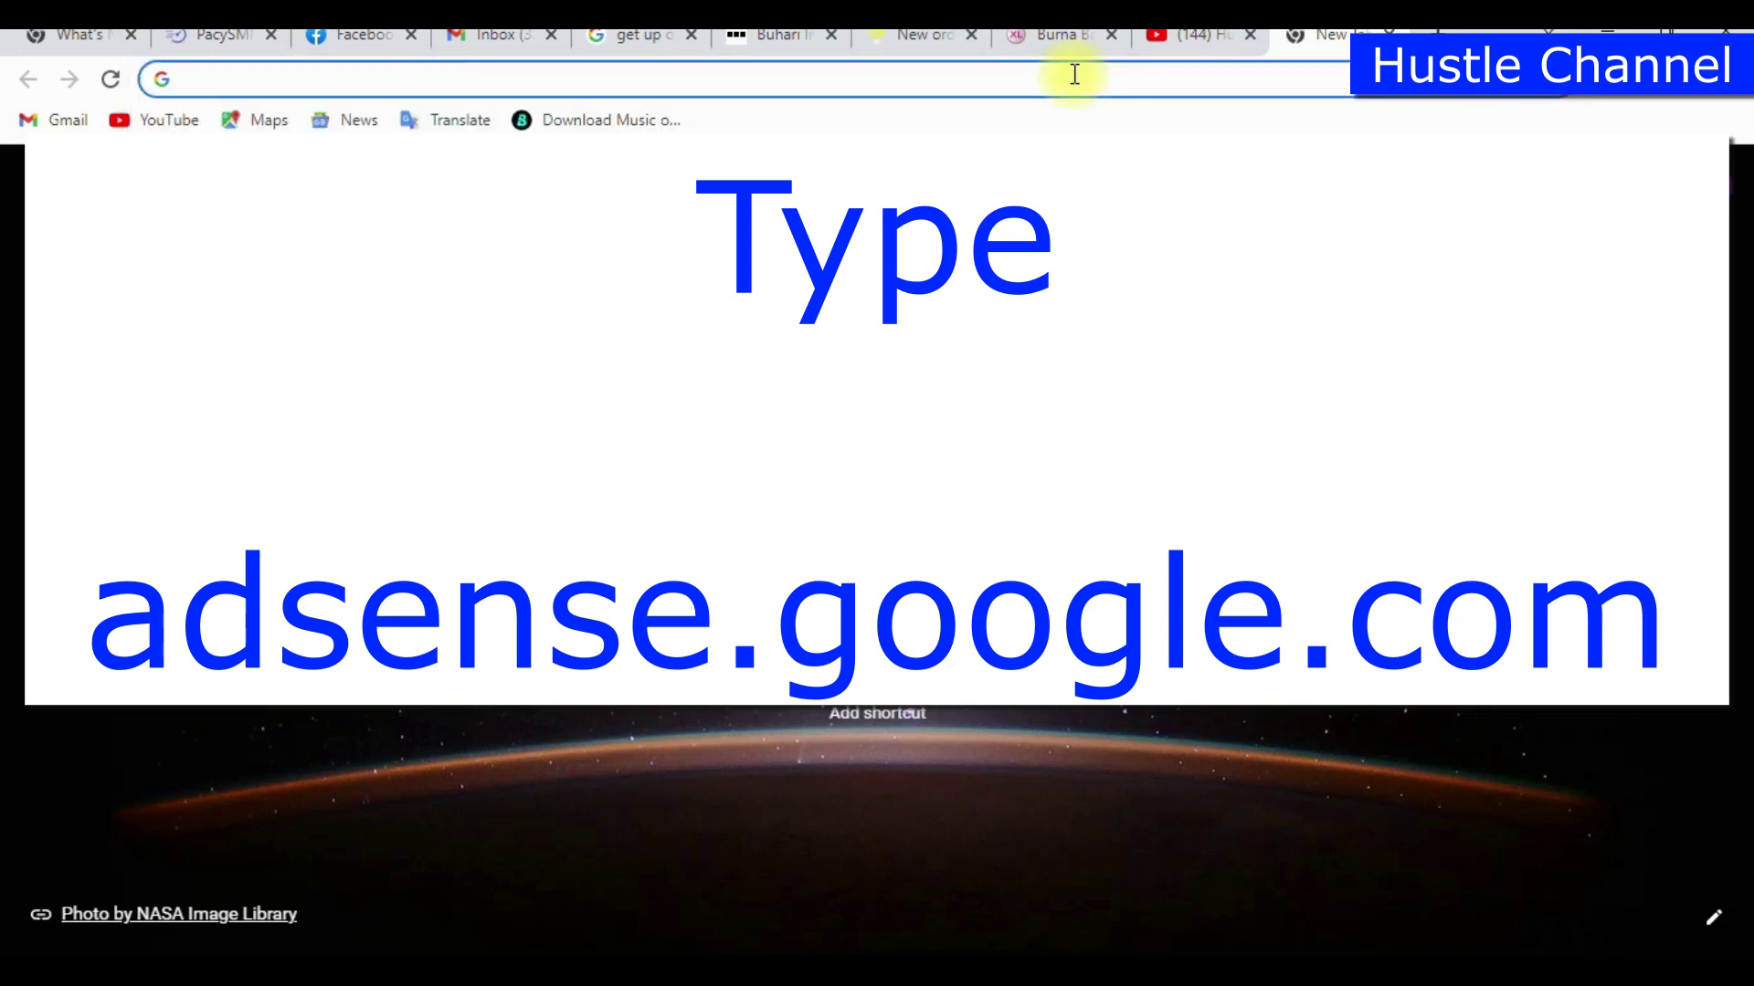
type("adse")
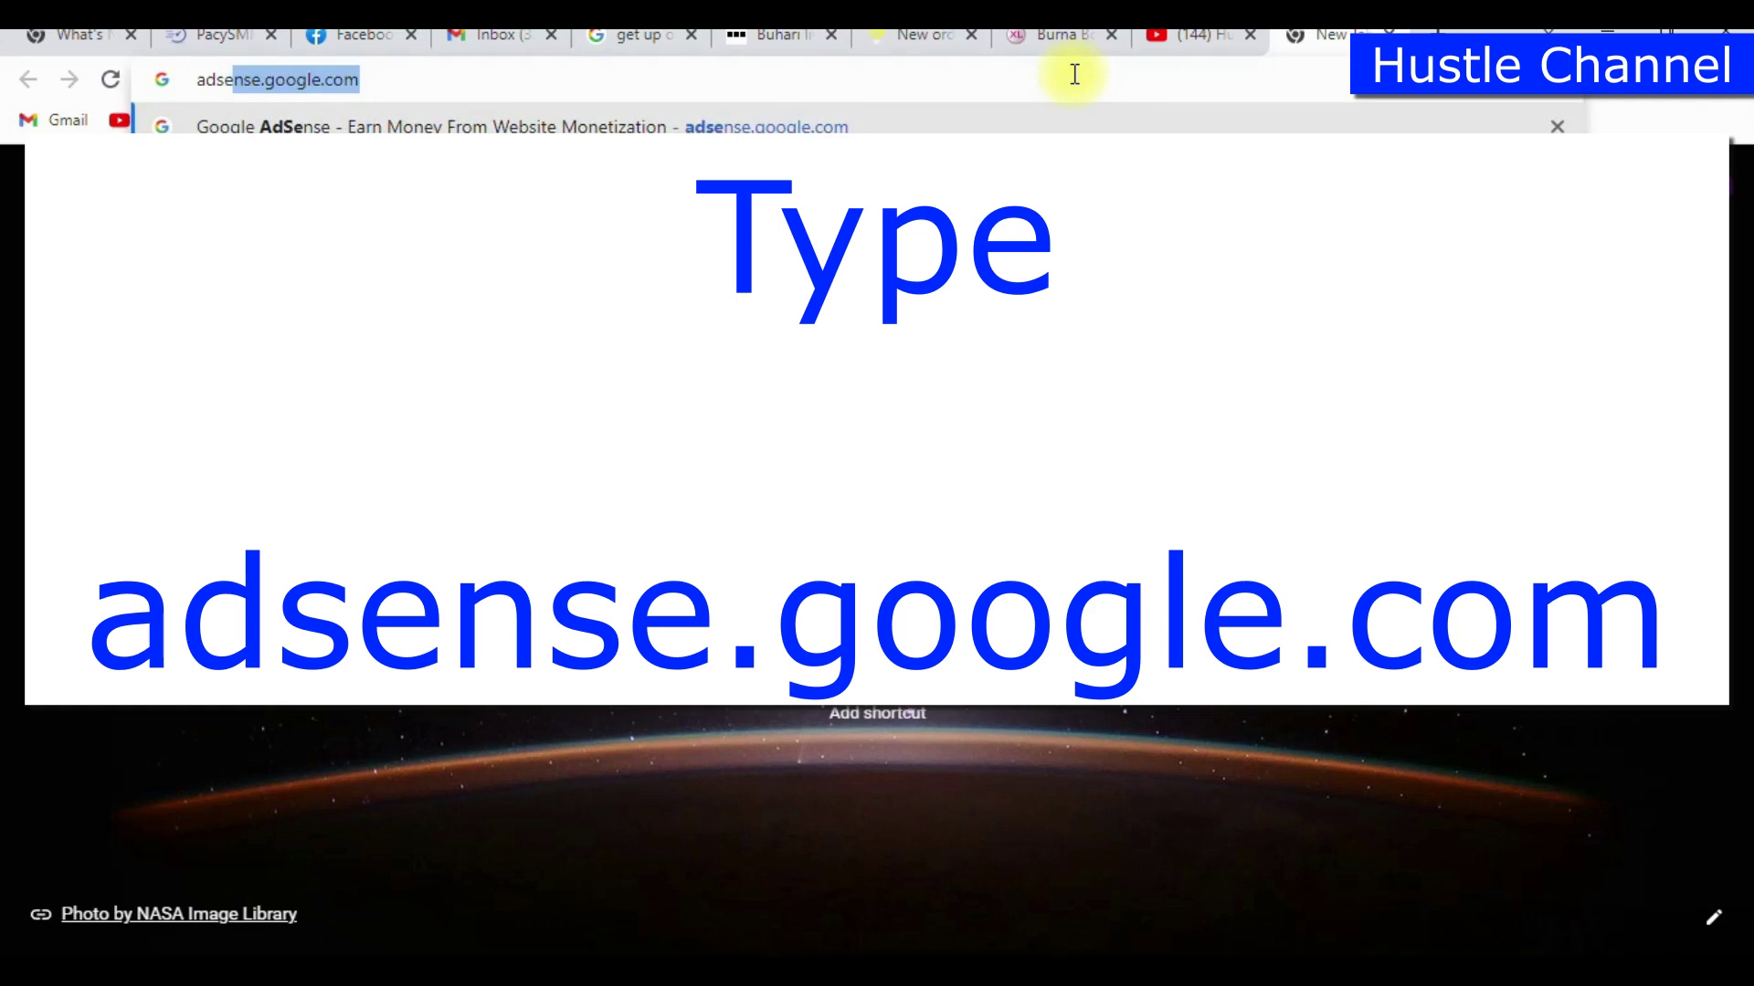
type("nse")
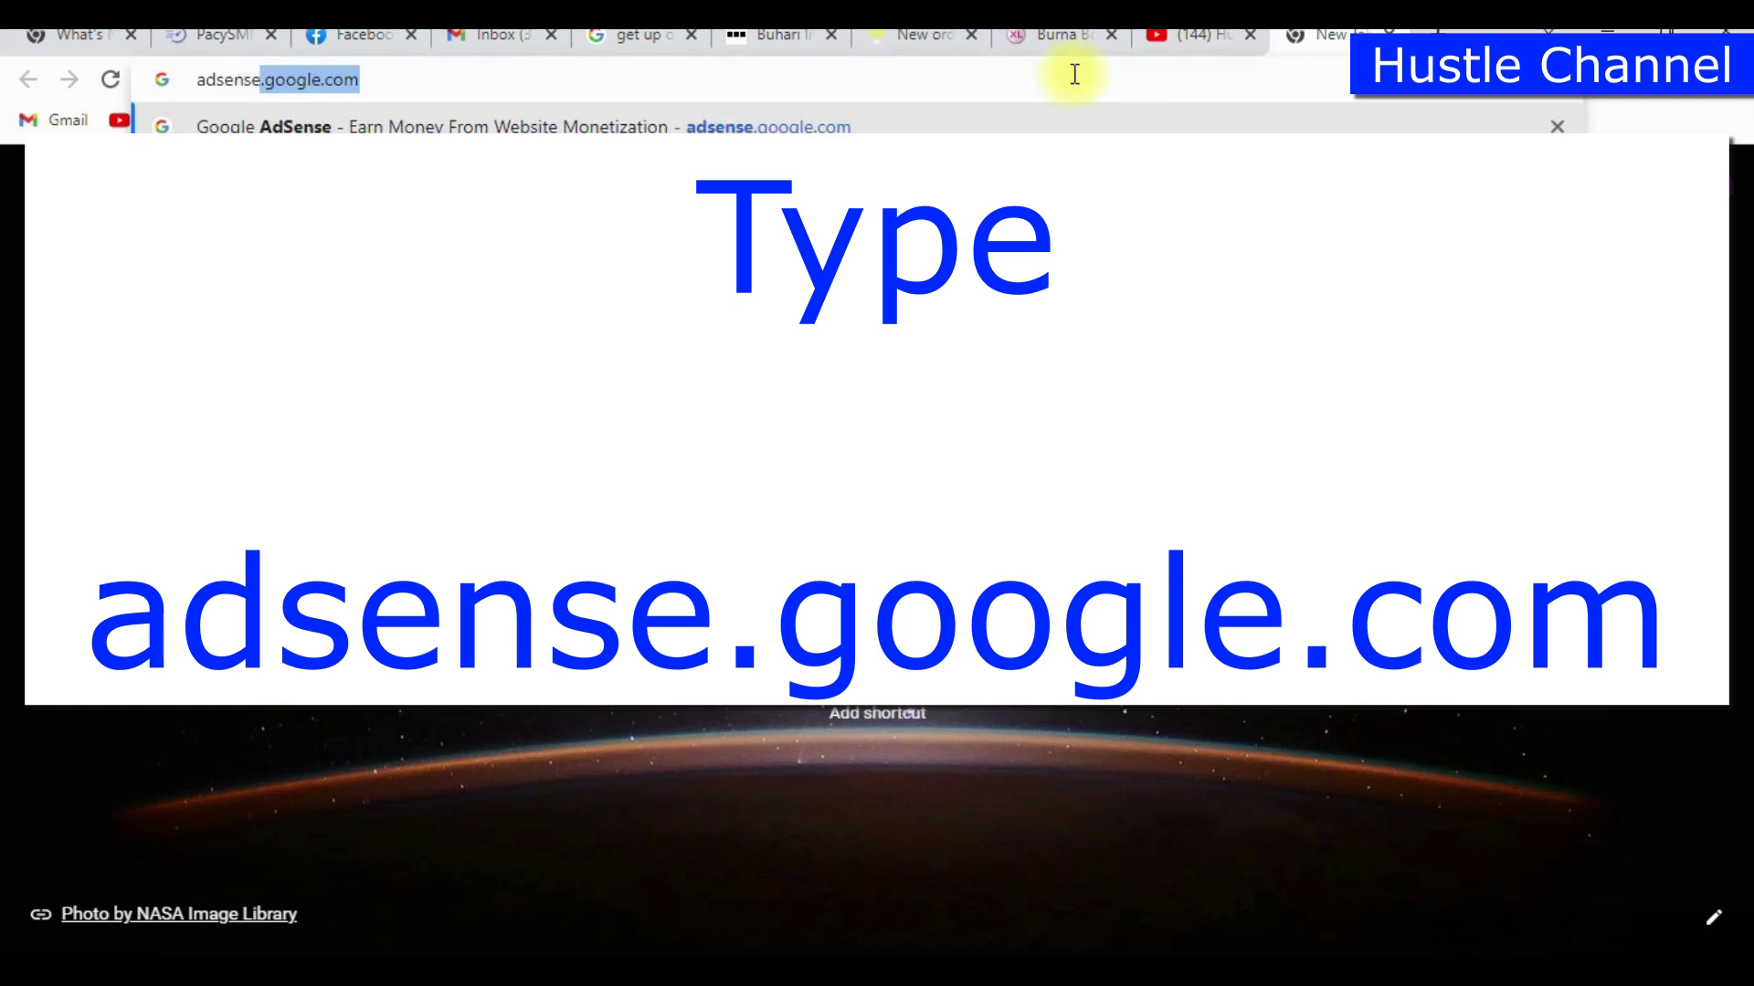
type(".g")
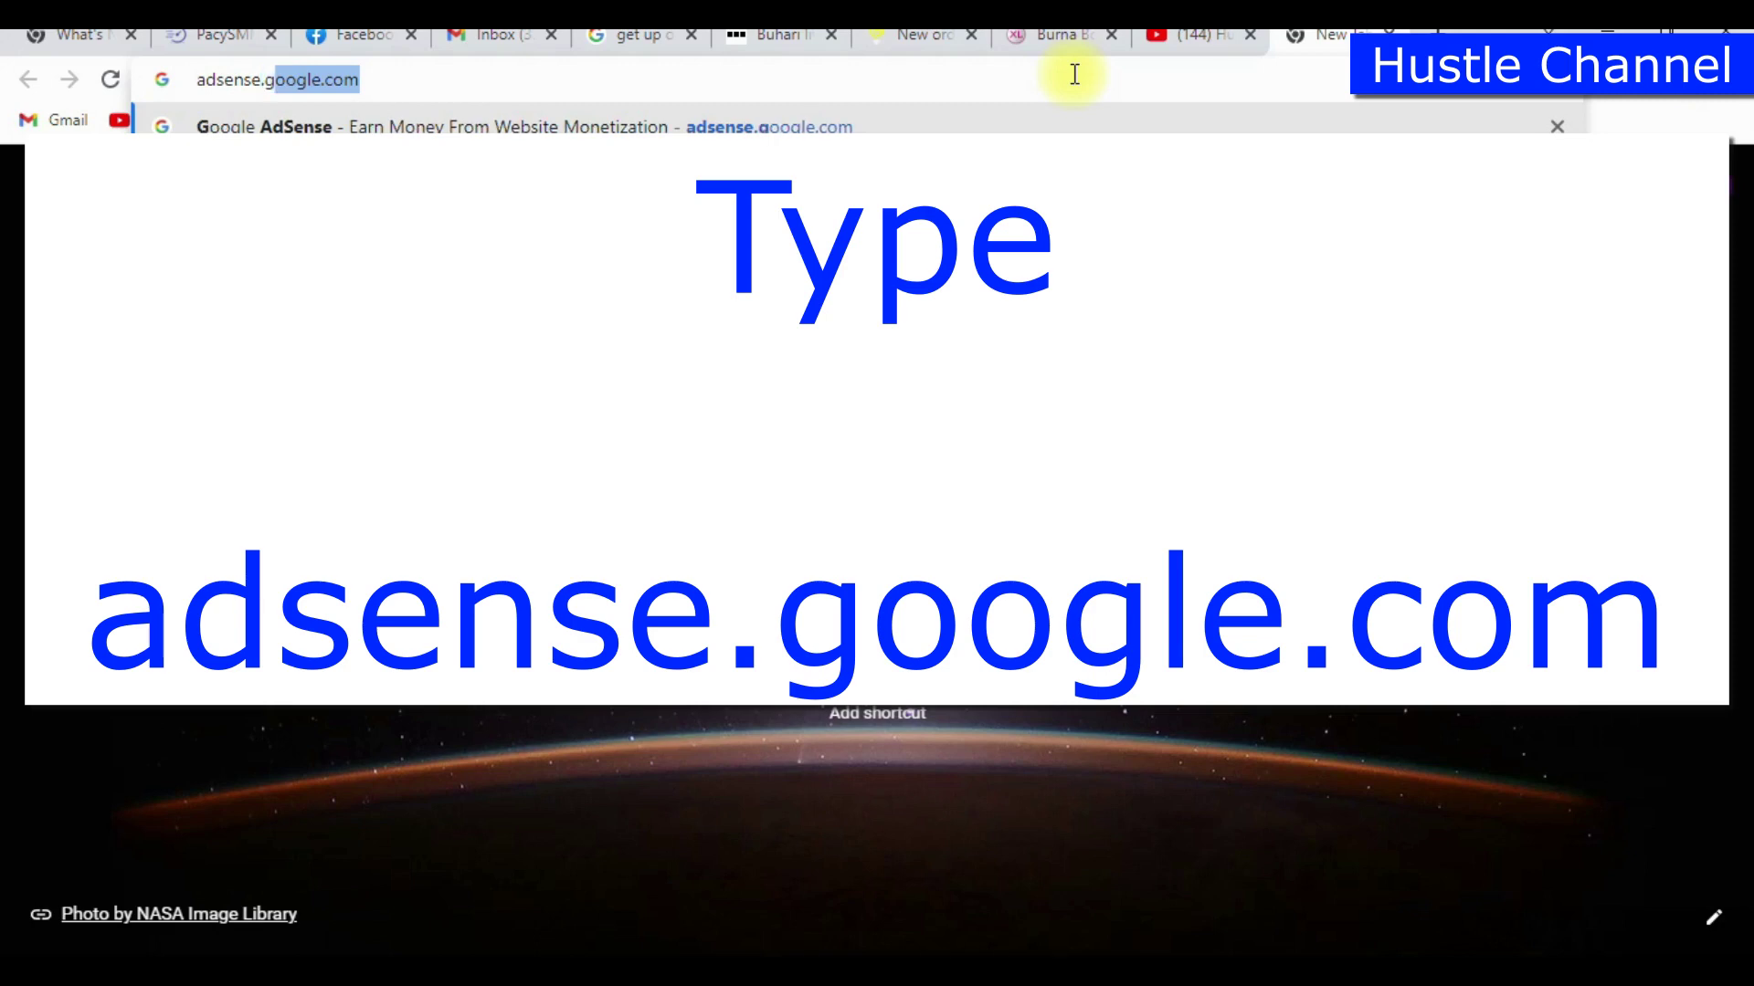
type("oogle")
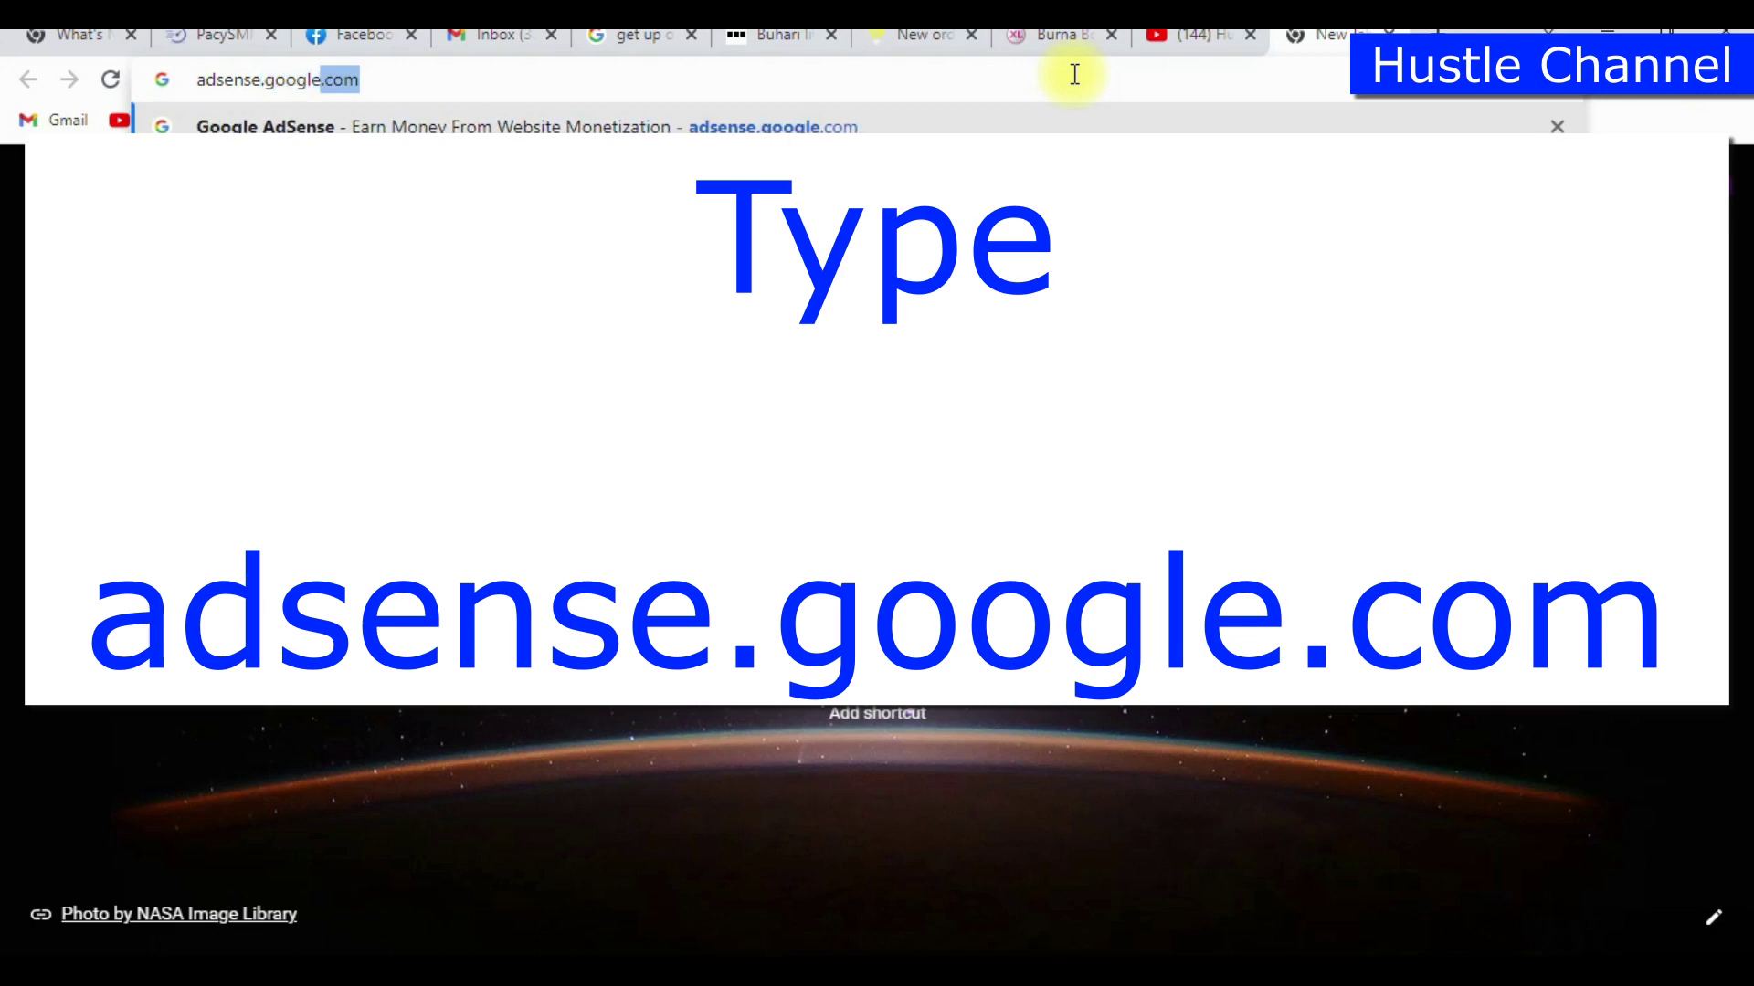
type(".com")
key("Return")
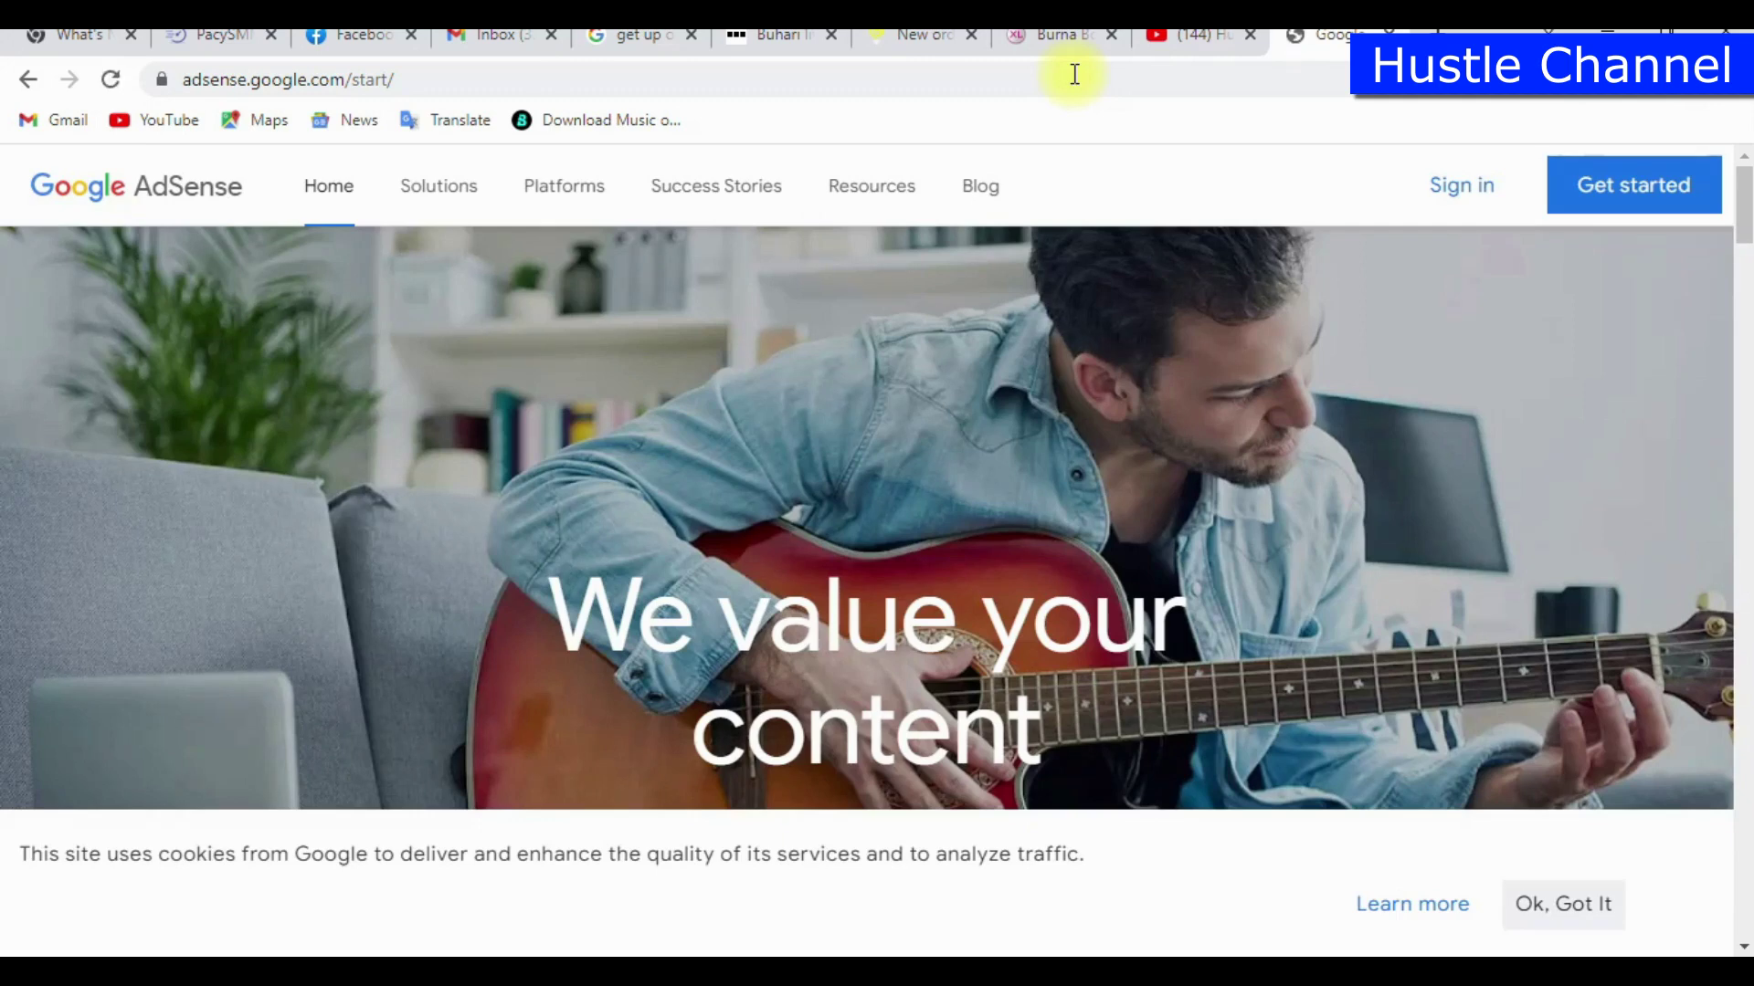
Step: Start AdSense sign-in and choose the Gmail account linked to the YouTube channel
left_click(1604, 185)
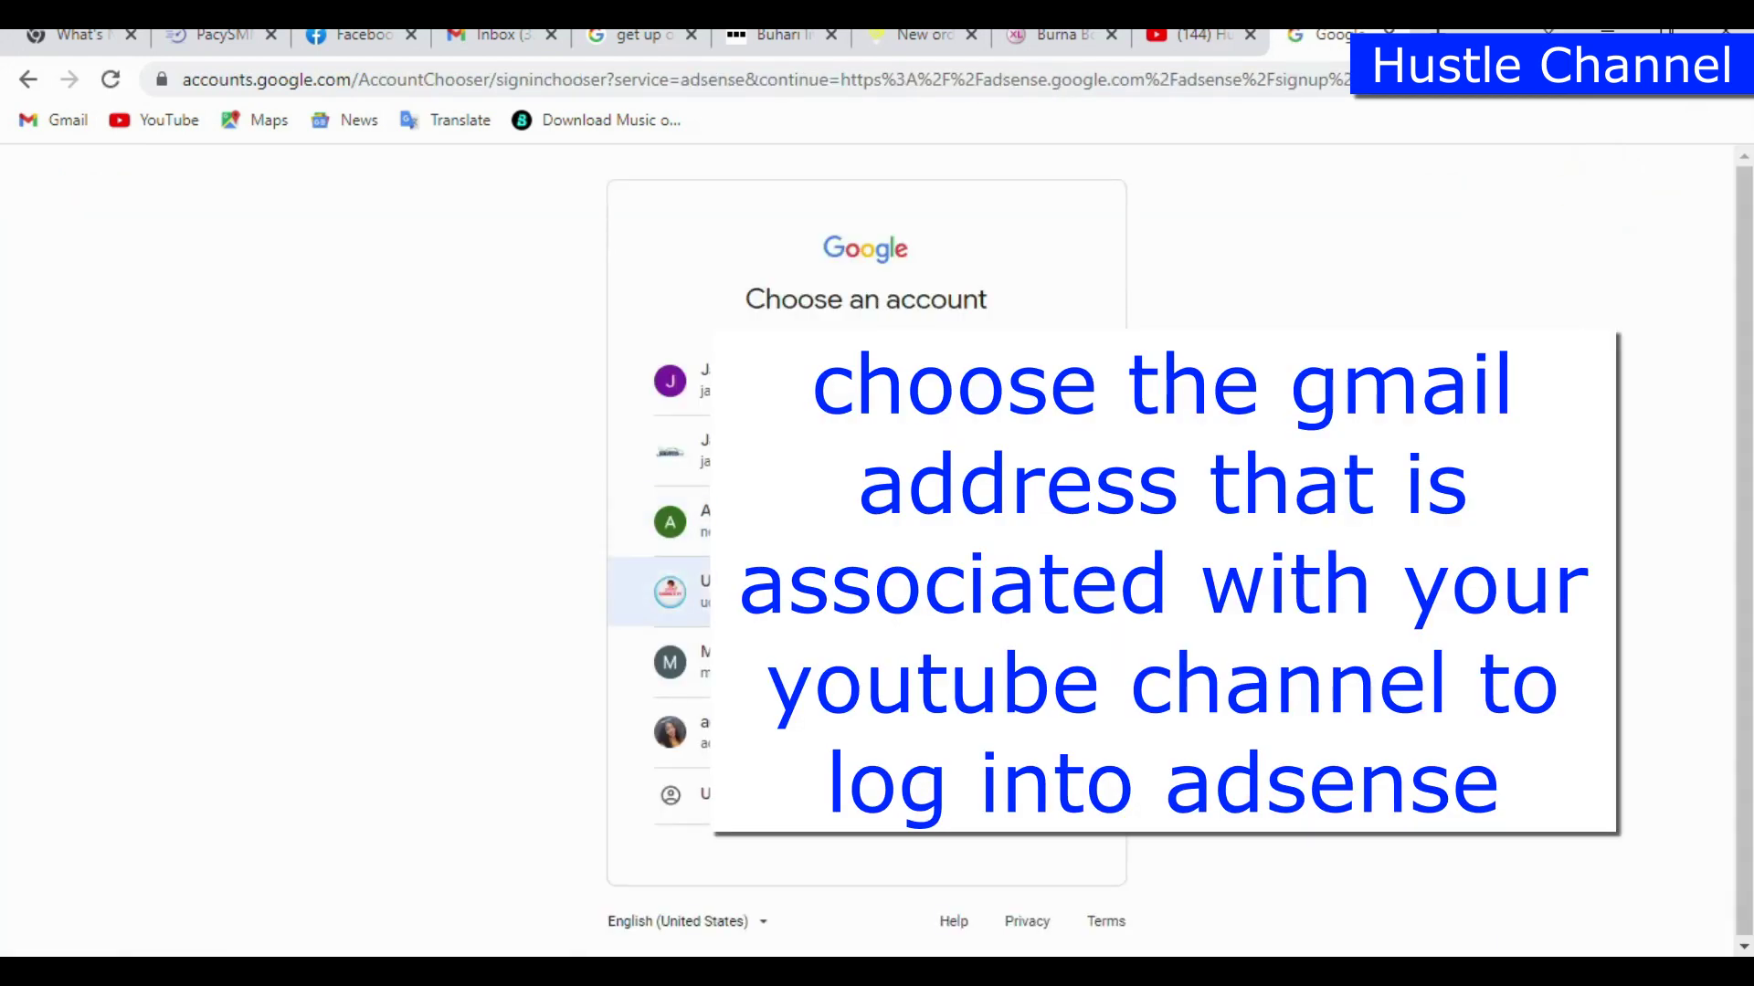
left_click(671, 593)
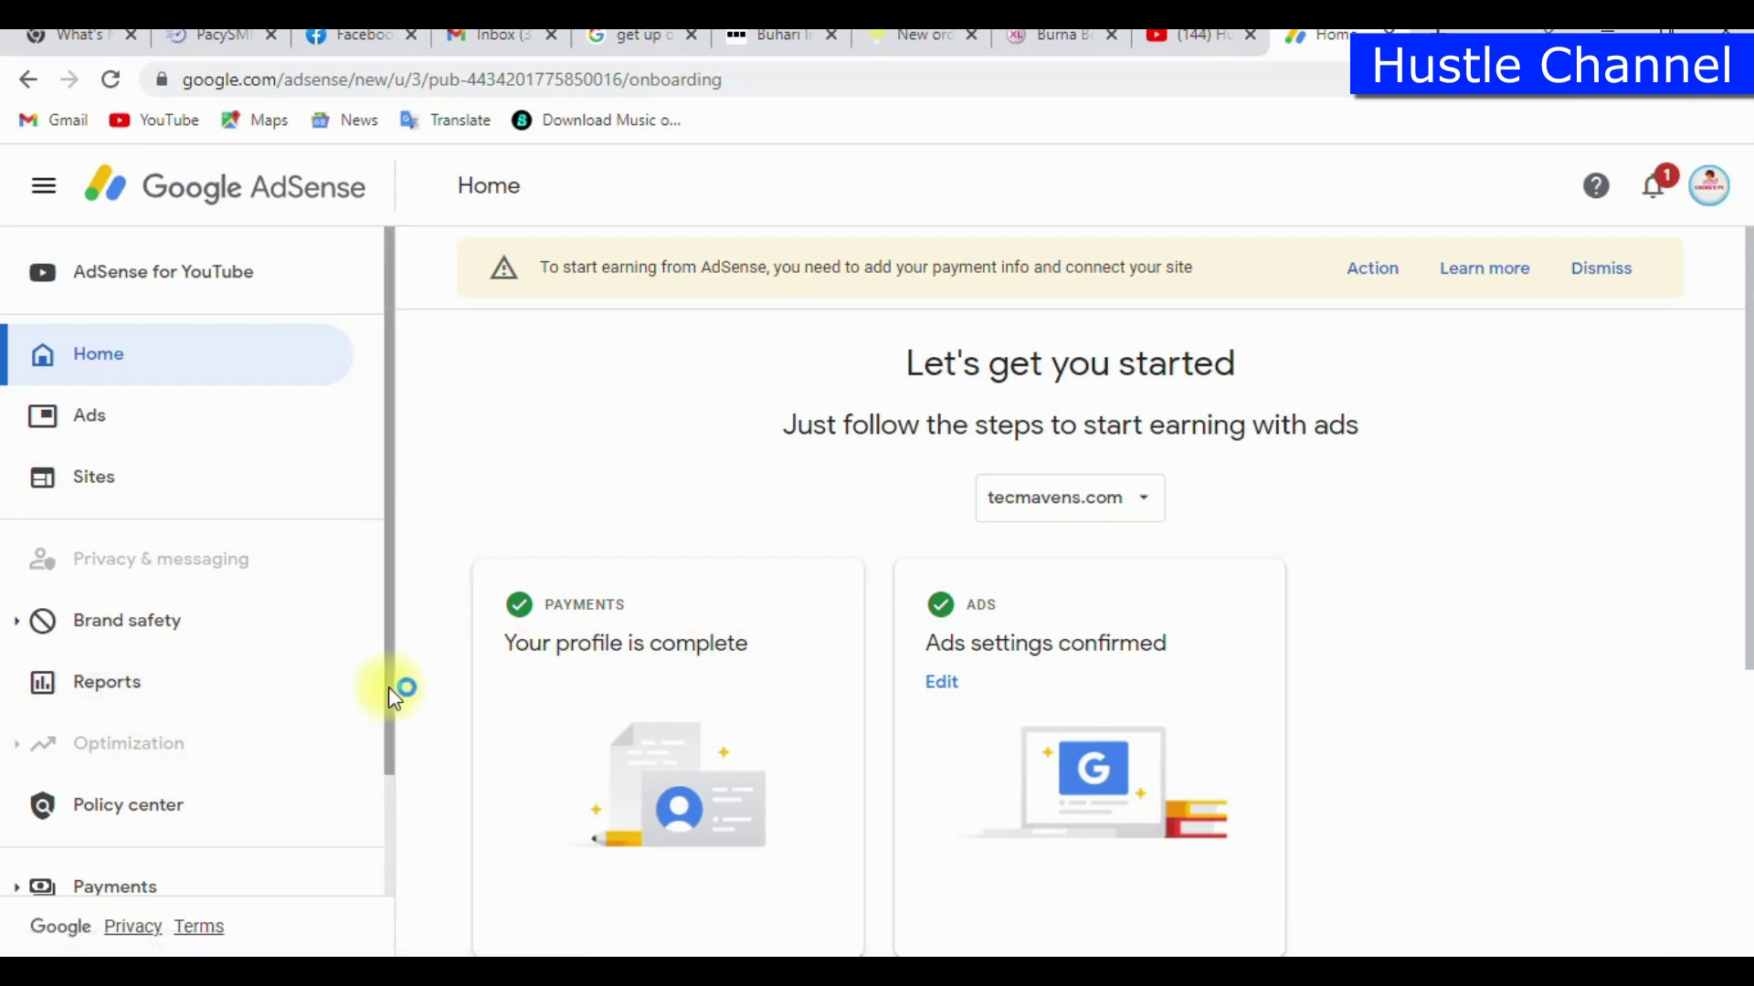
left_click_drag(388, 686, 393, 915)
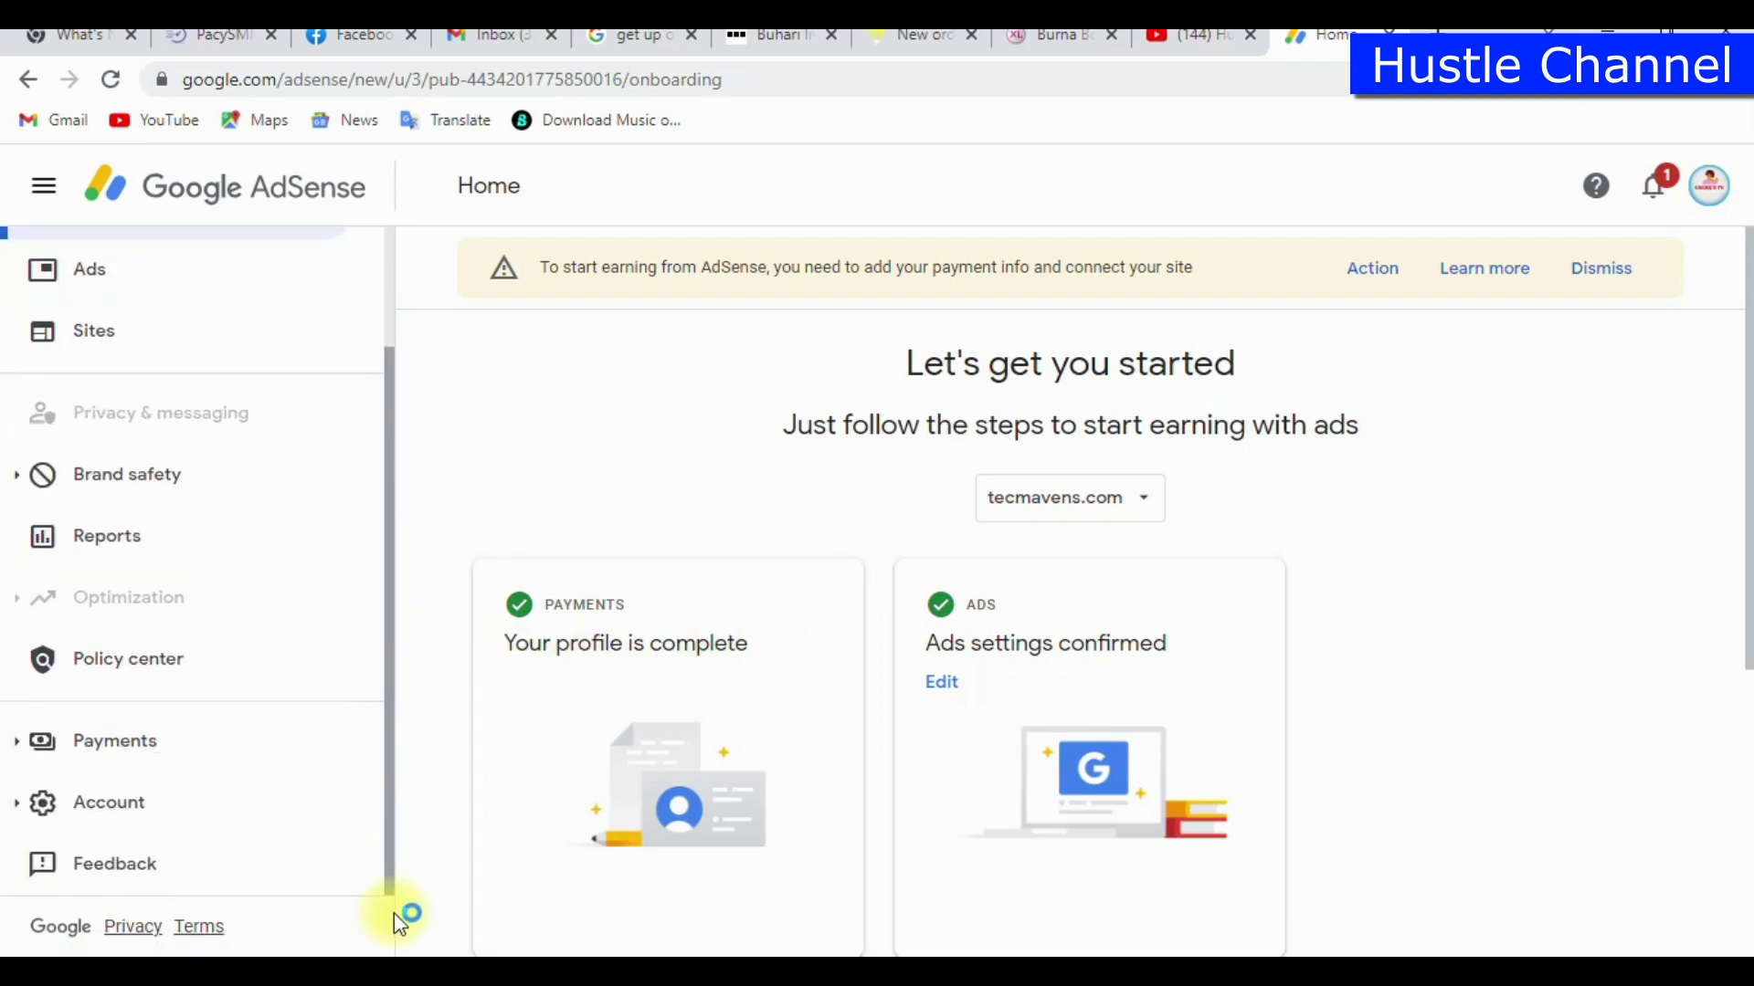
Step: Open Payments info from the Payments section of the sidebar
left_click(241, 749)
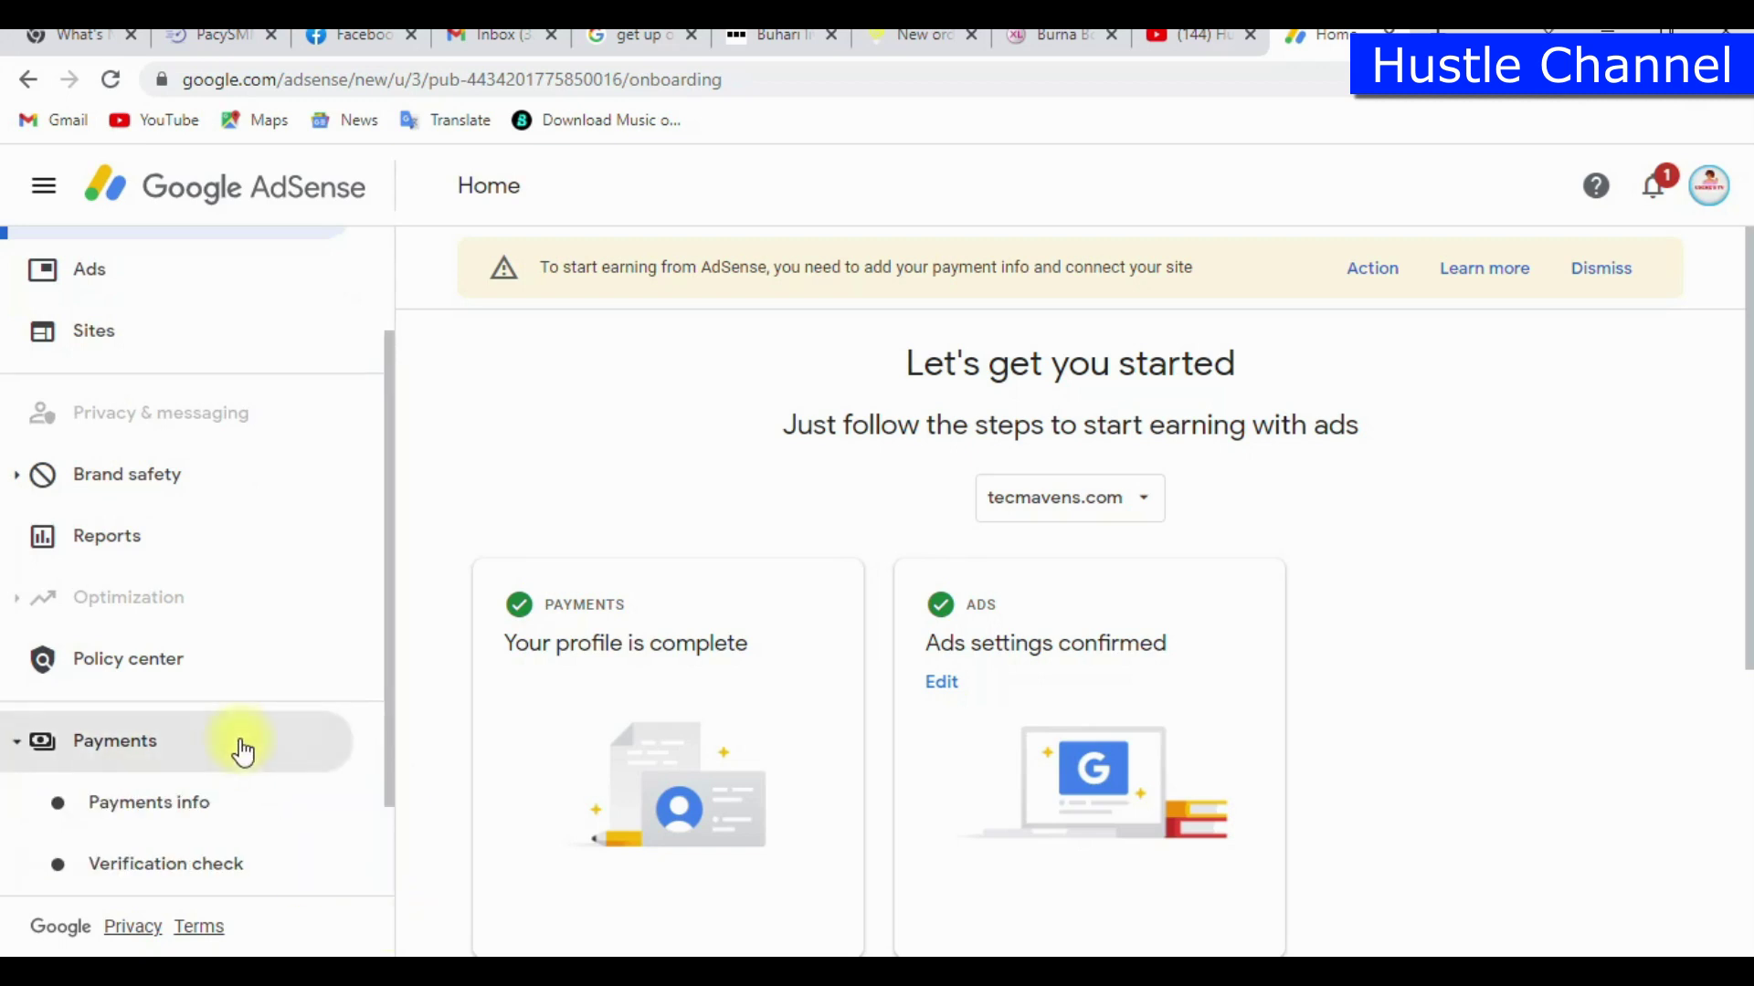
left_click(171, 806)
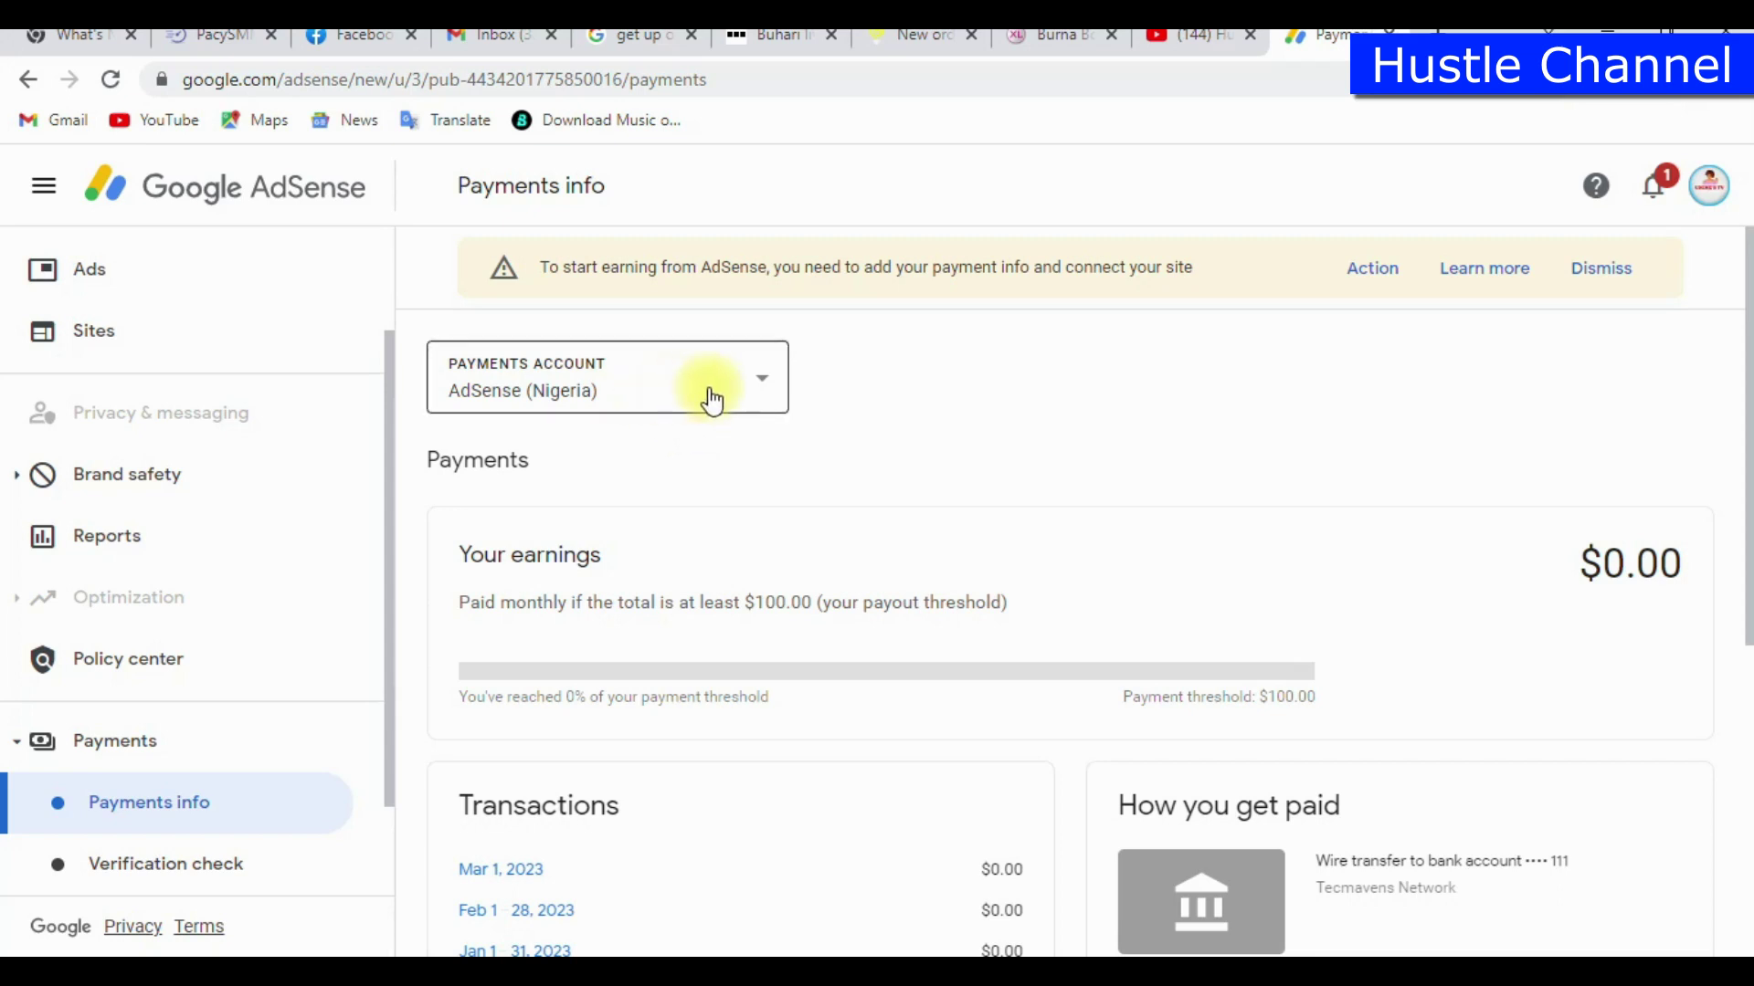
Step: Select the YouTube Nigeria account in the payments account dropdown
left_click(765, 387)
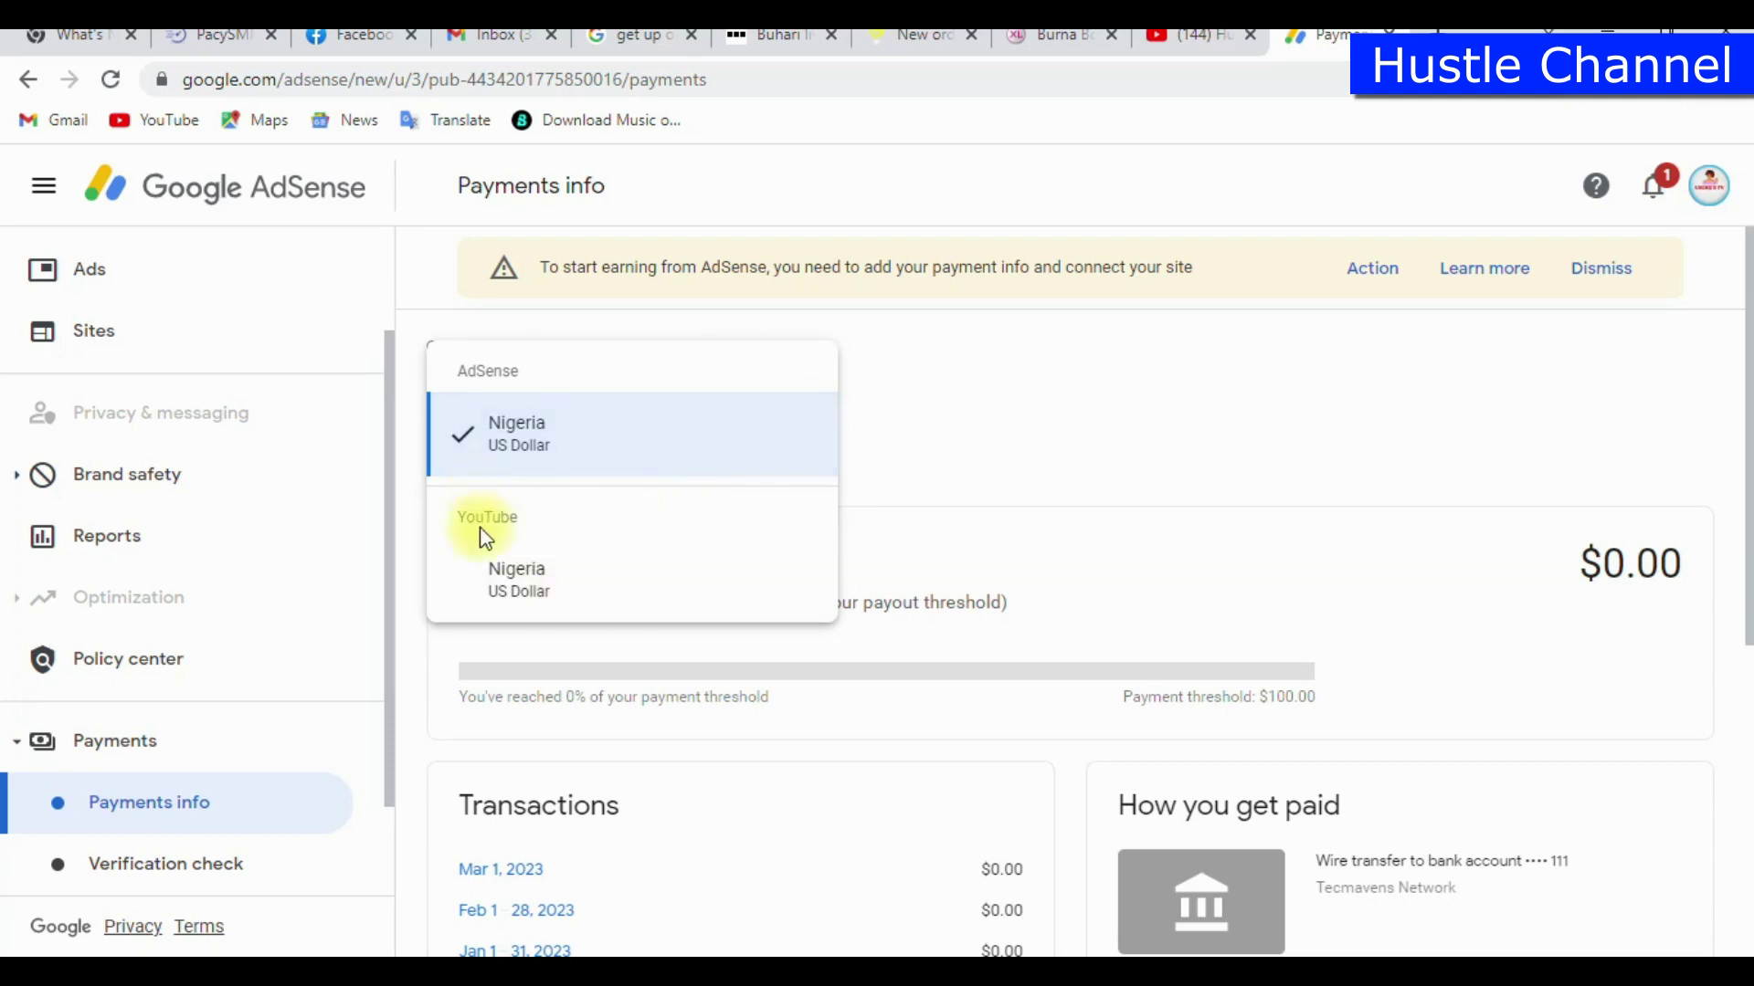
left_click(532, 580)
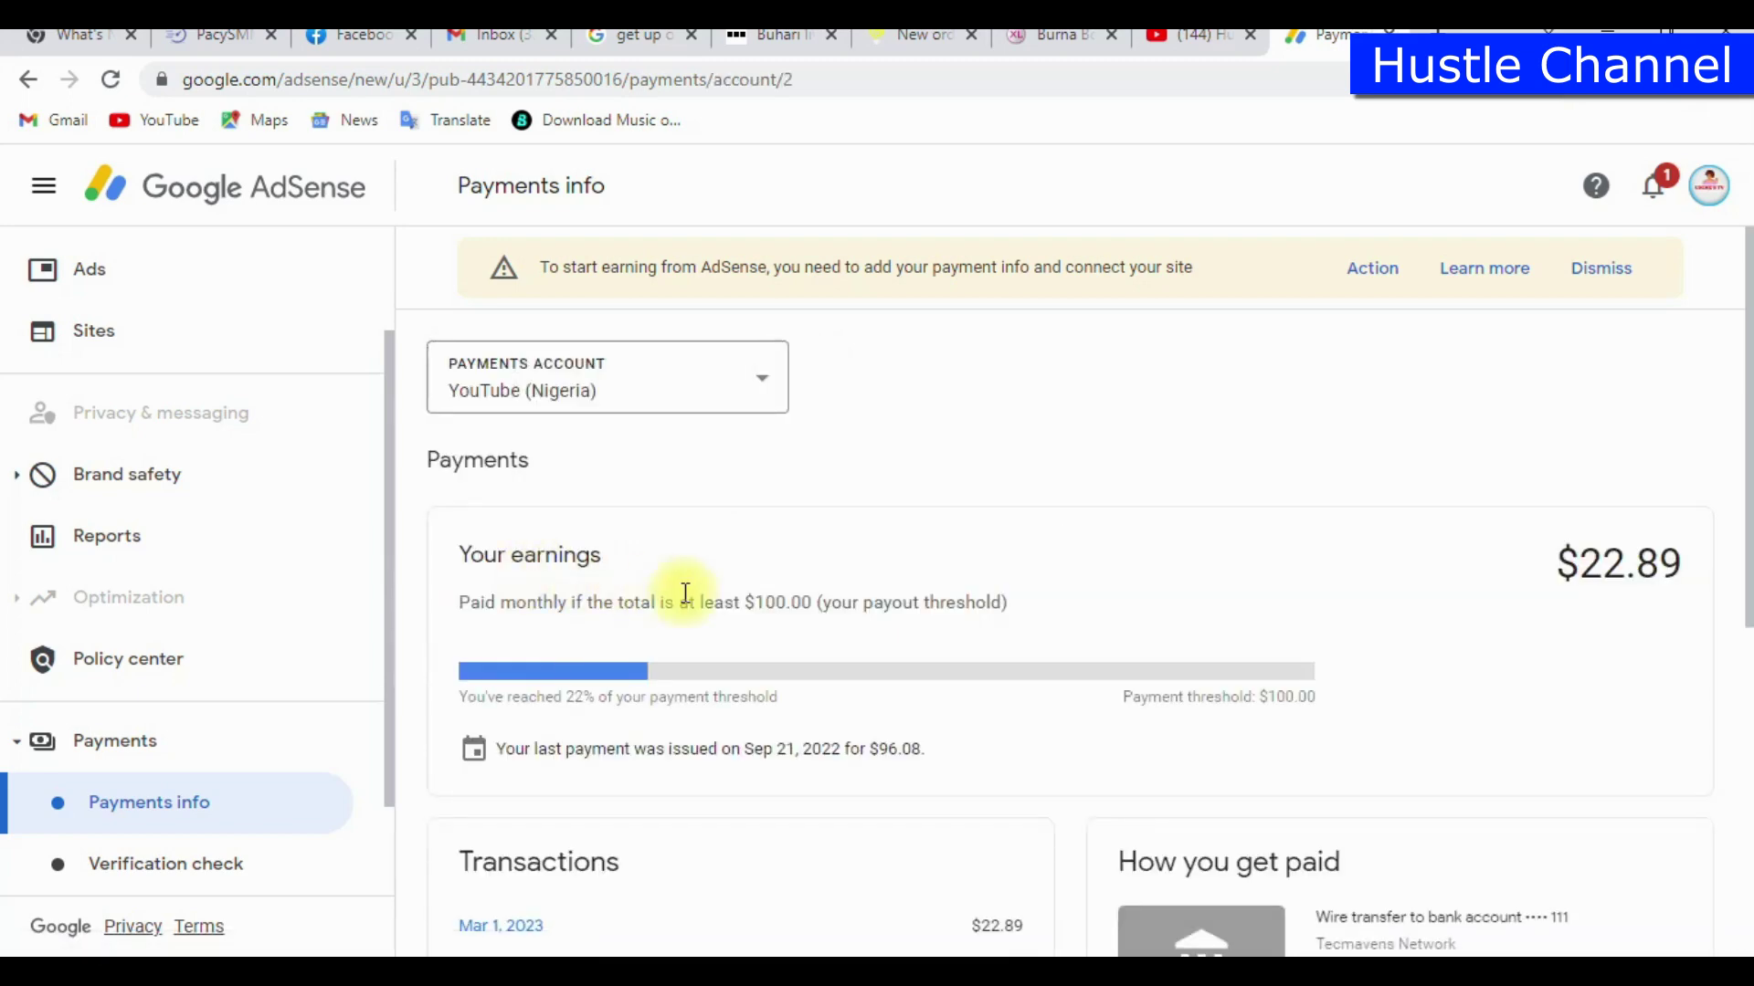
scroll(1735, 411, "down", 1)
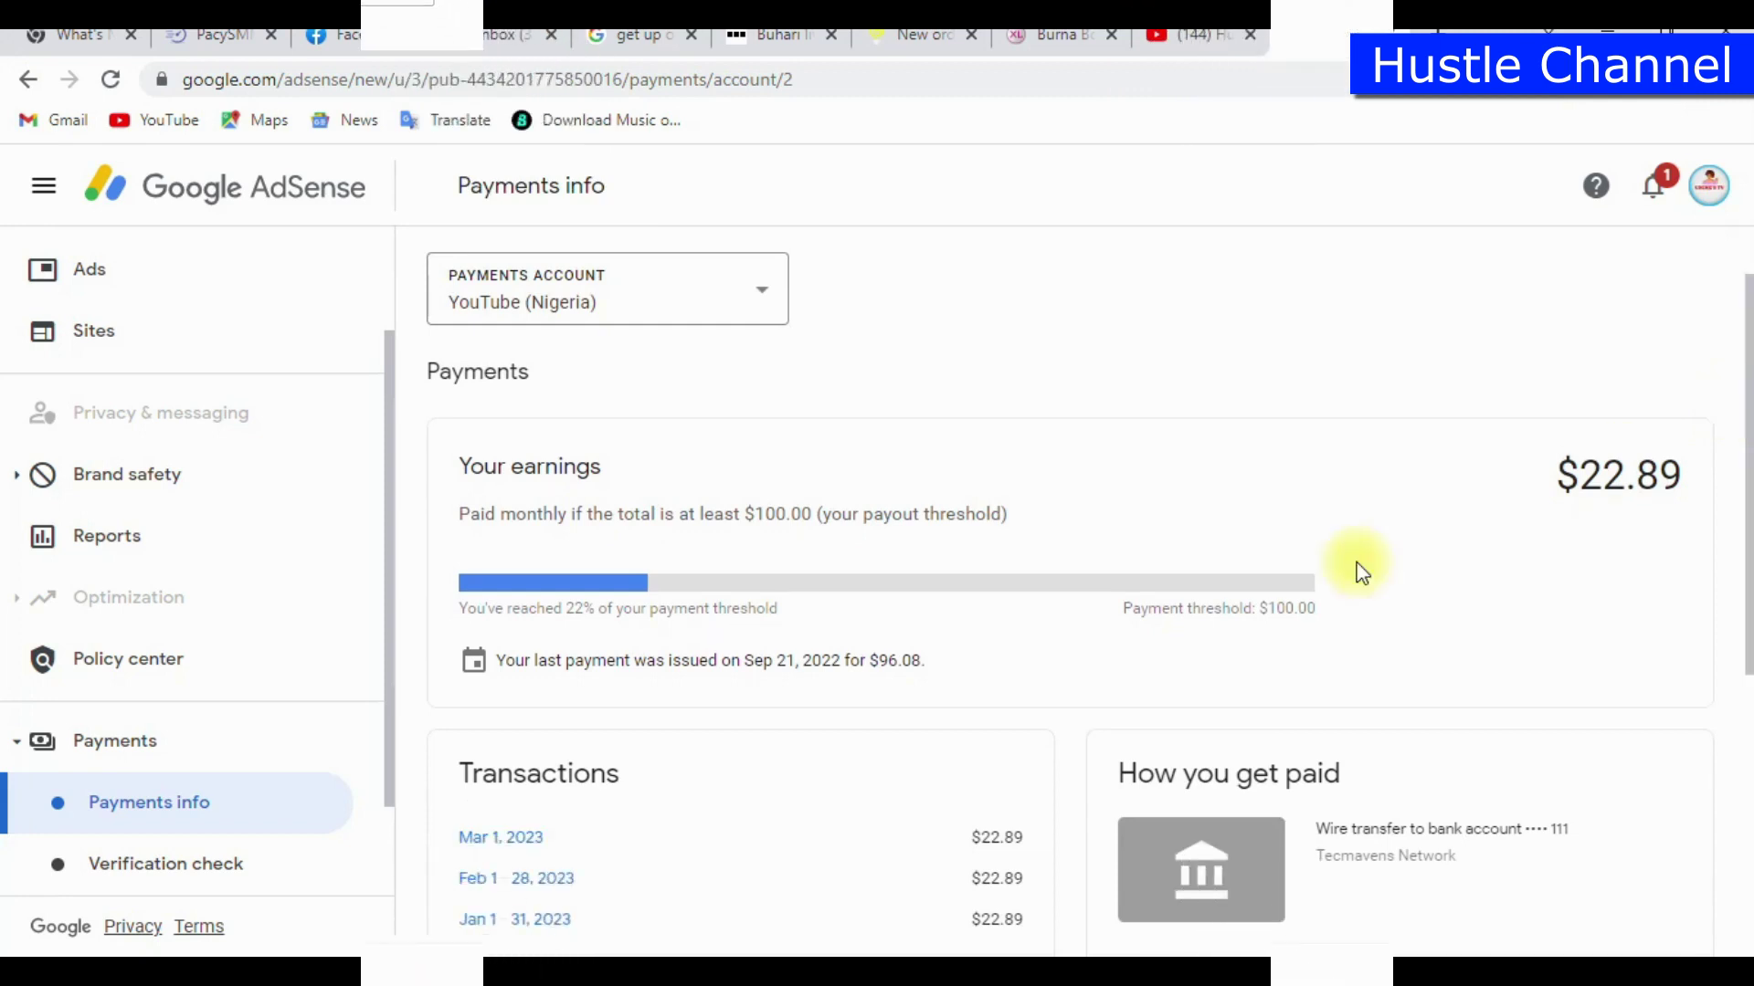